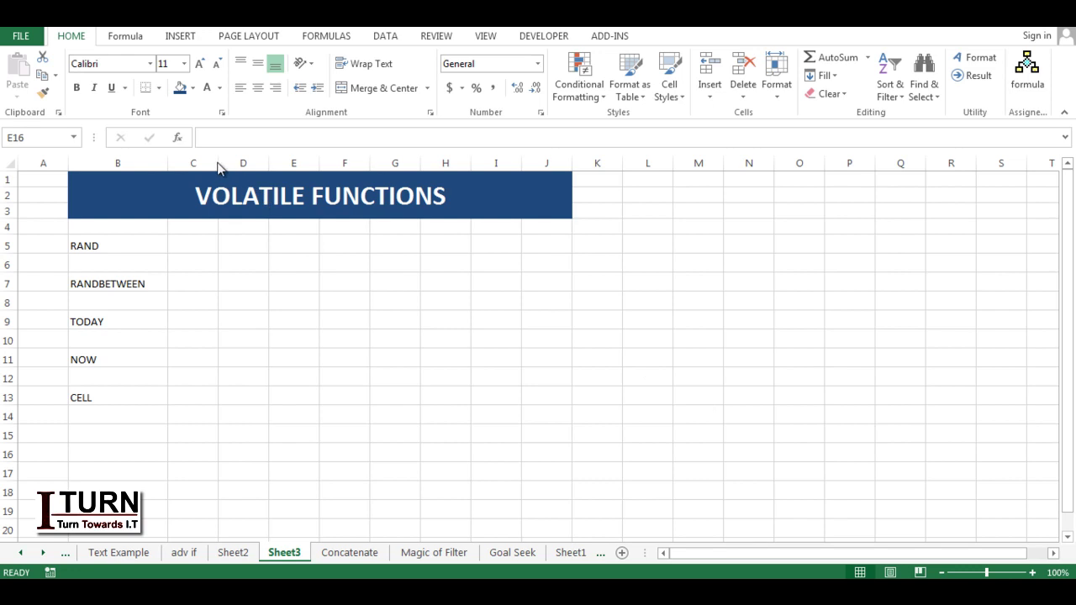
- Widen column C and enter the formula =RAND() in cell C5 beside the RAND label
drag(217, 162, 265, 162)
click(233, 246)
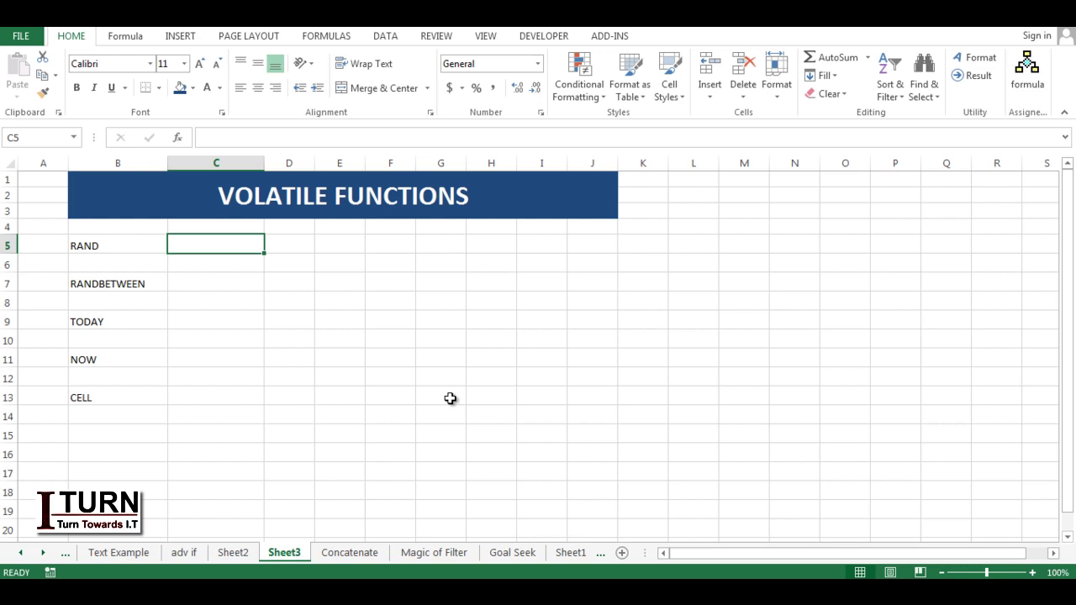
key(Caps_Lock)
text(=ran)
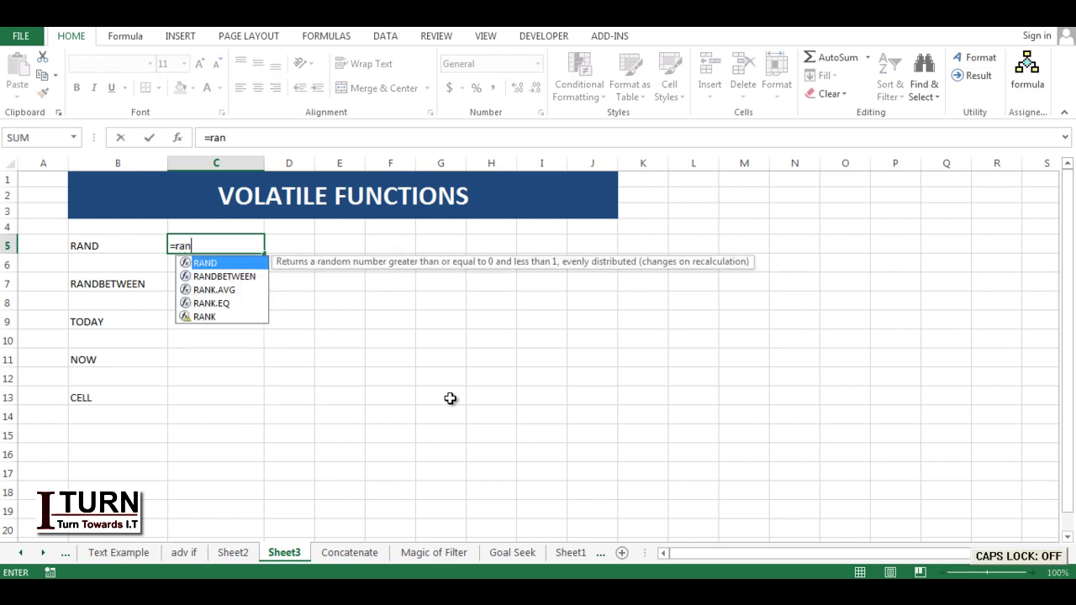
key(Tab)
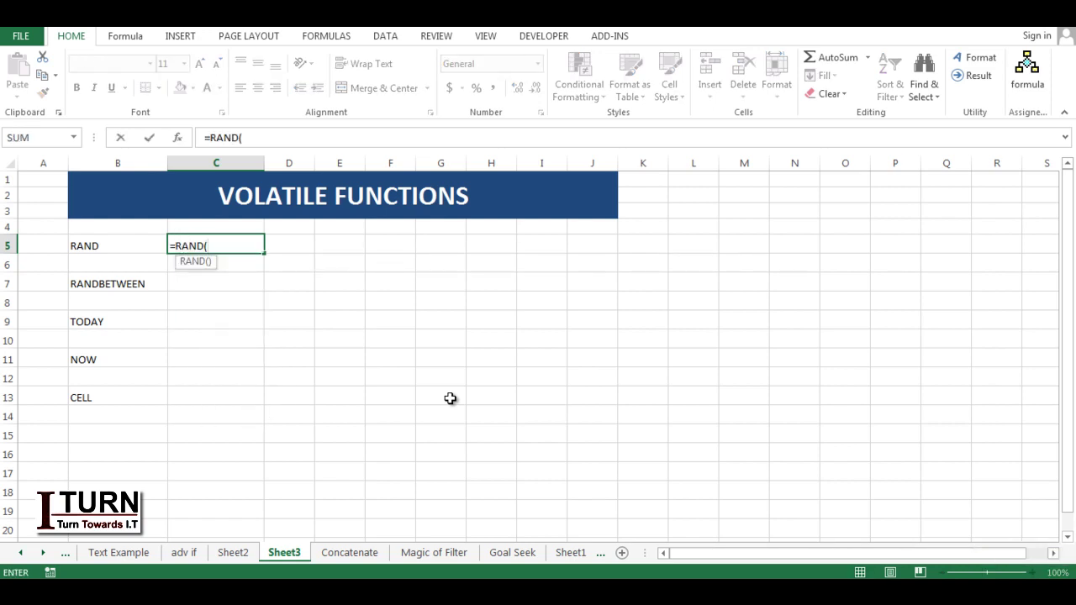
text())
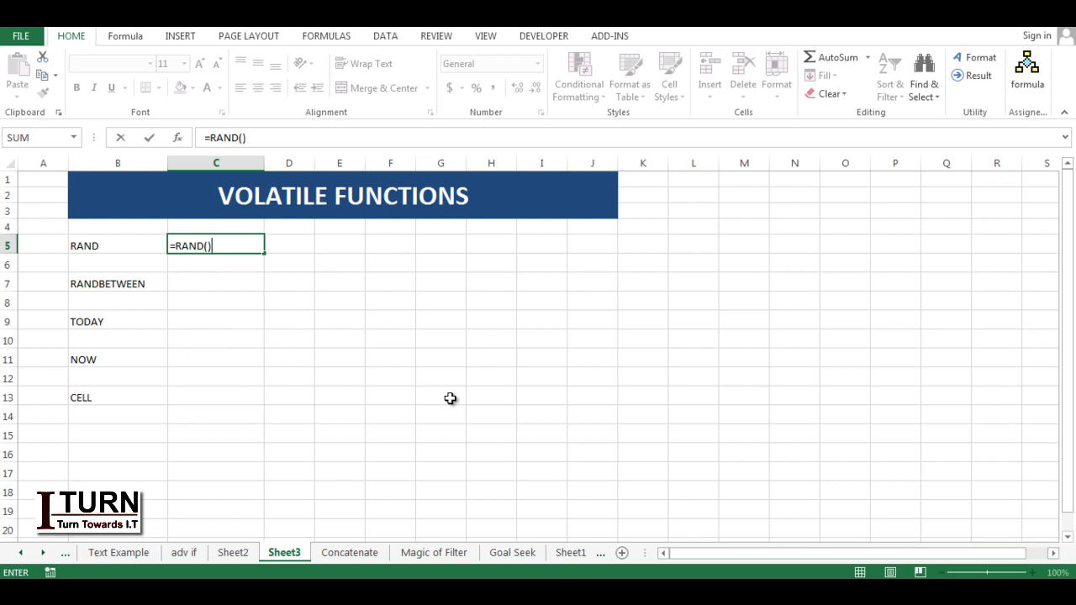
key(Return)
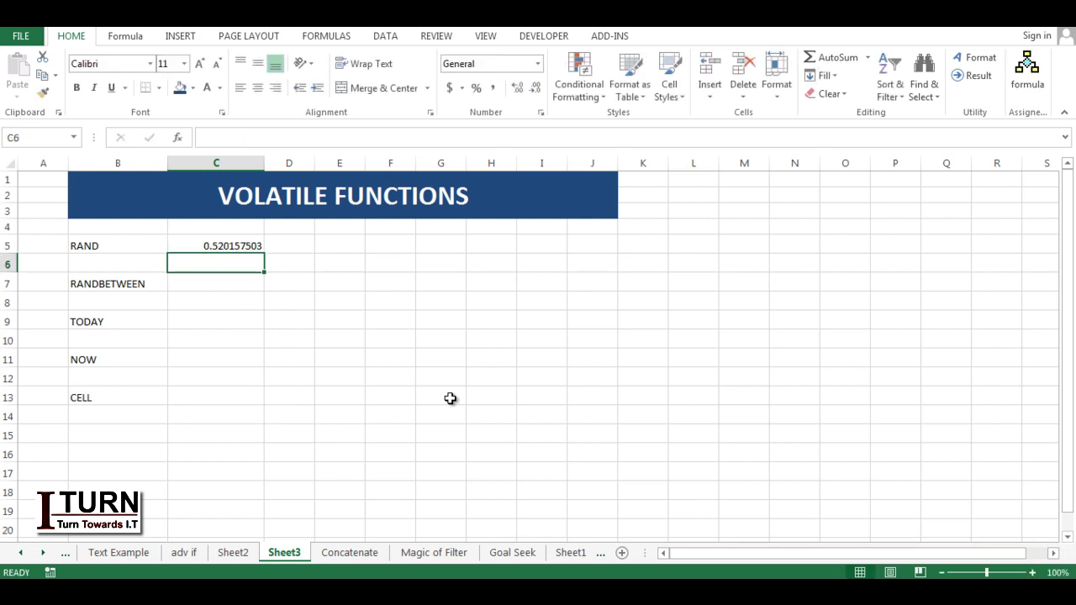
- Fill the RAND formula from C5 across the row to J5
click(238, 244)
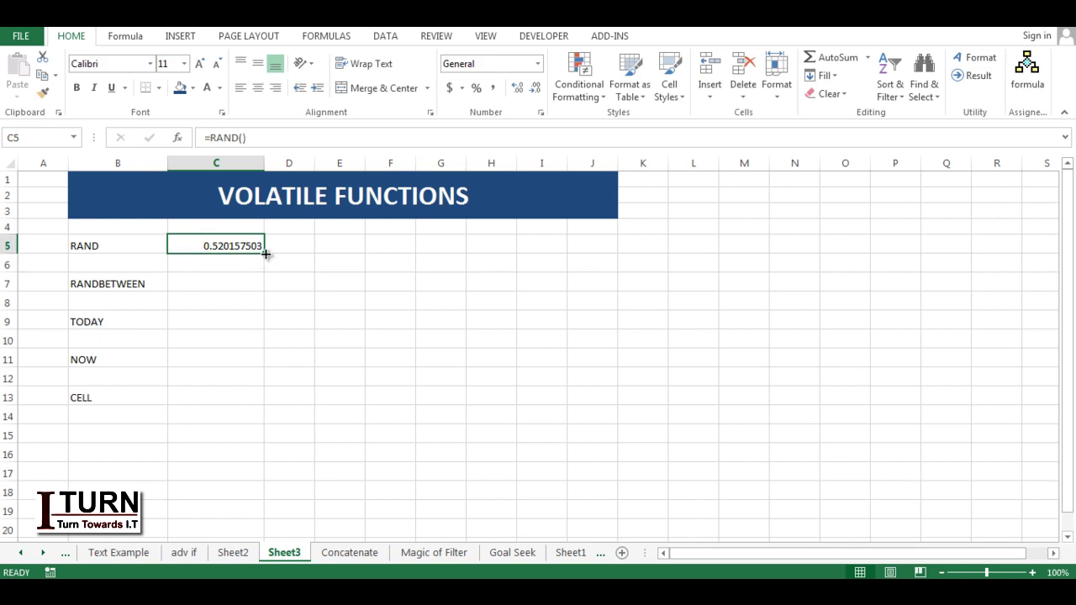
drag(263, 254, 607, 263)
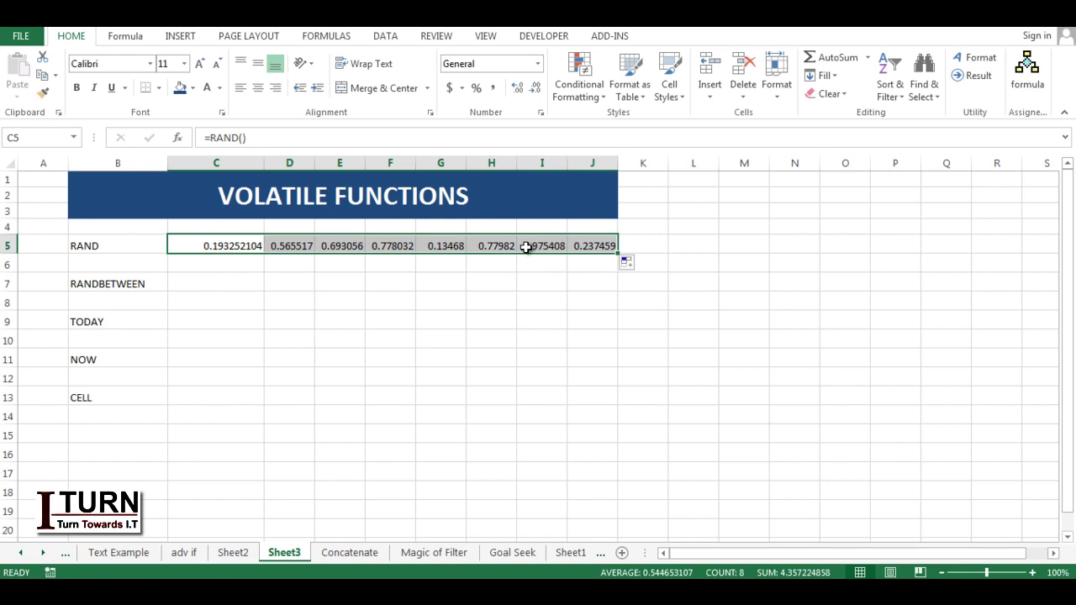
click(749, 248)
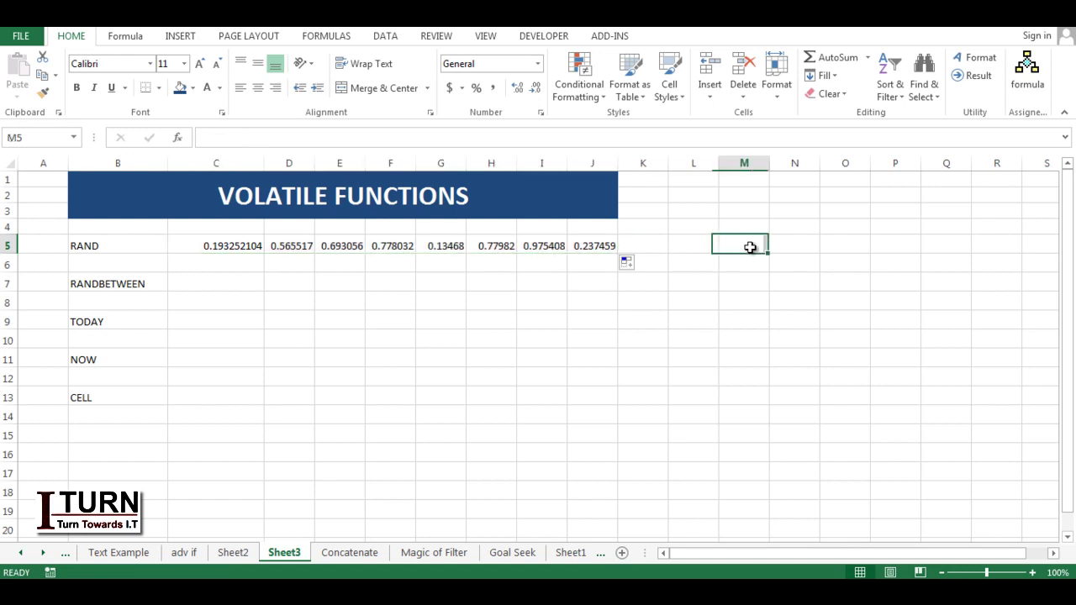
- Enter the text rt in cell P3 to trigger a recalculation of the sheet
click(871, 211)
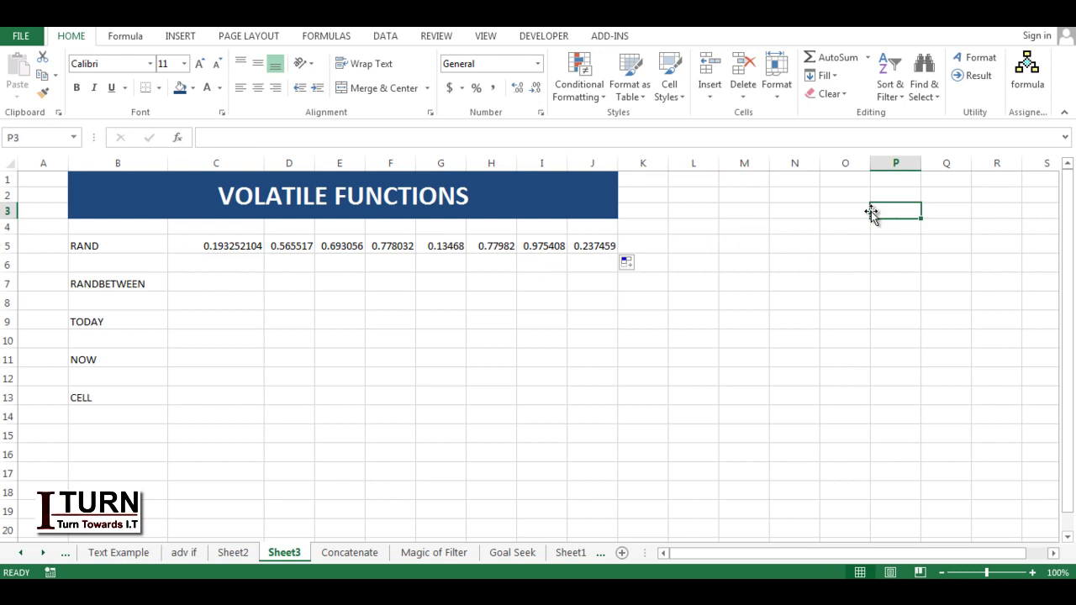
text(rt)
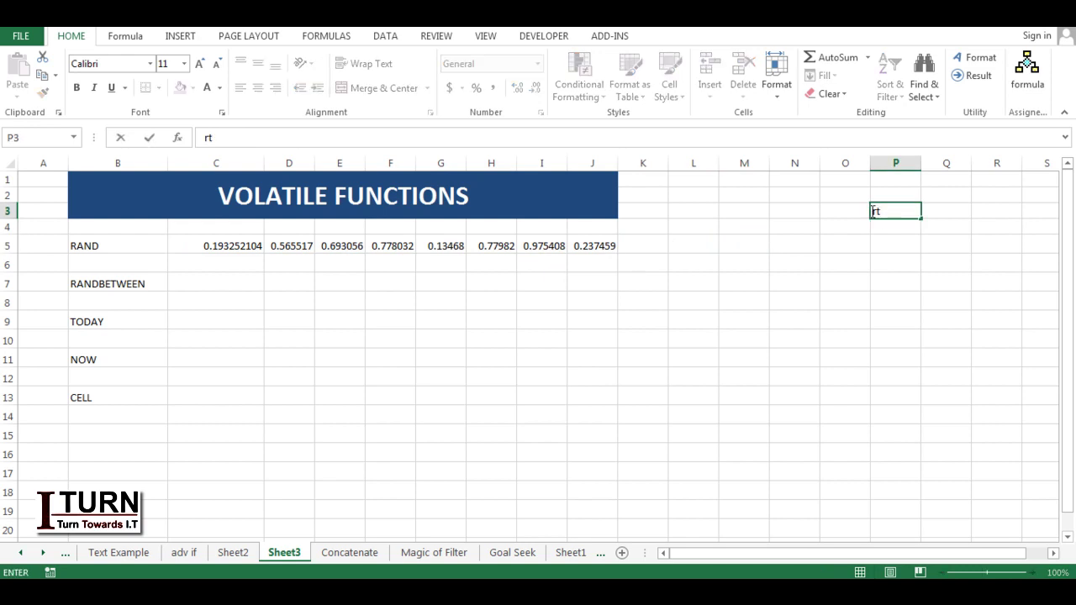
key(Return)
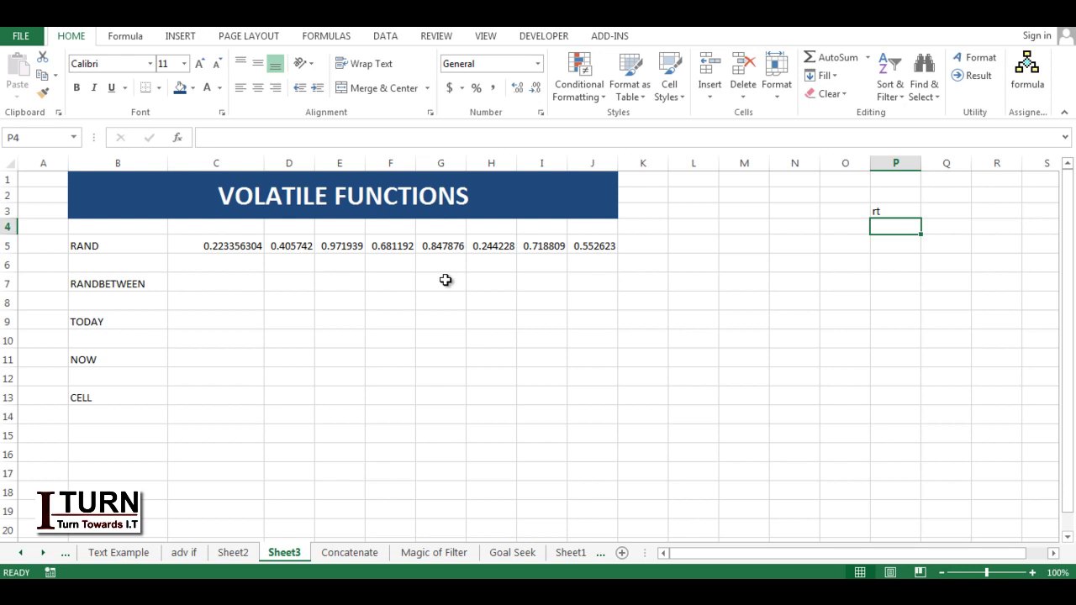
- Enter =RANDBETWEEN(10,100) in cell C7 beside the RANDBETWEEN label
click(251, 281)
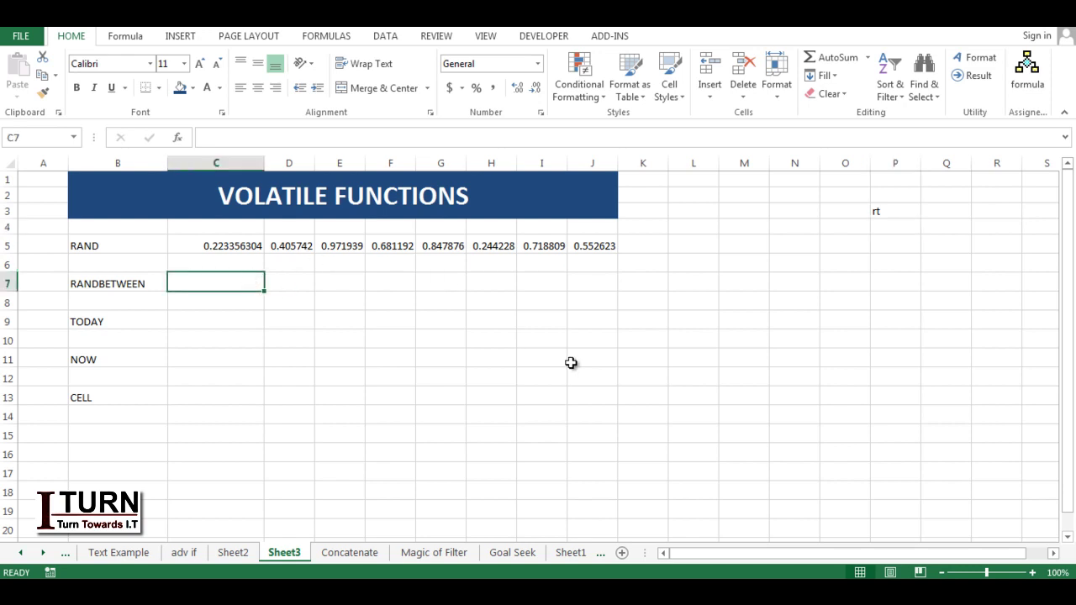
text(=rand)
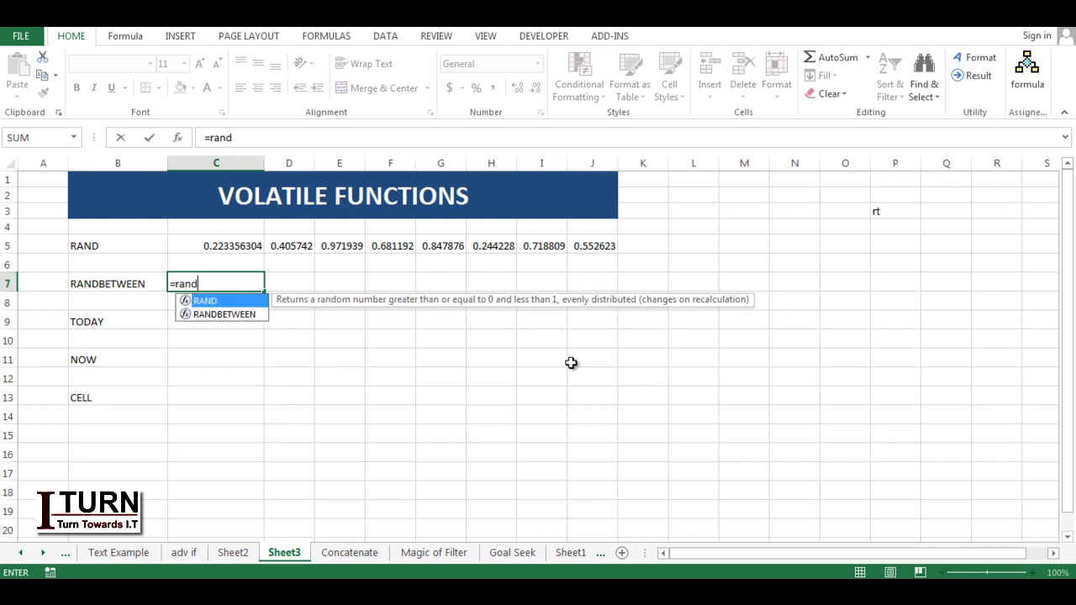
key(Down)
key(Tab)
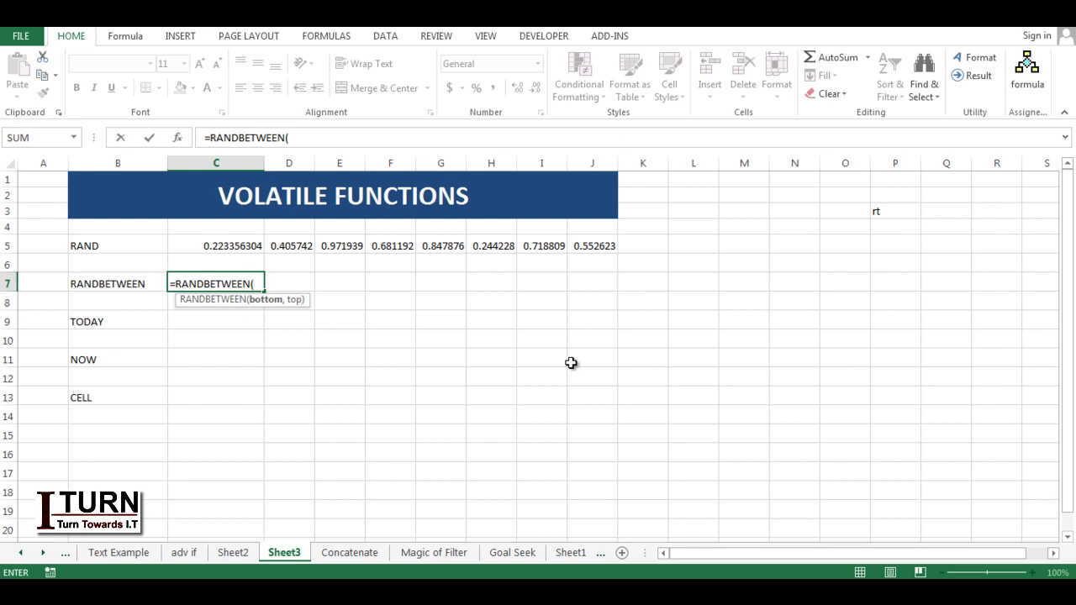
text(10,100)
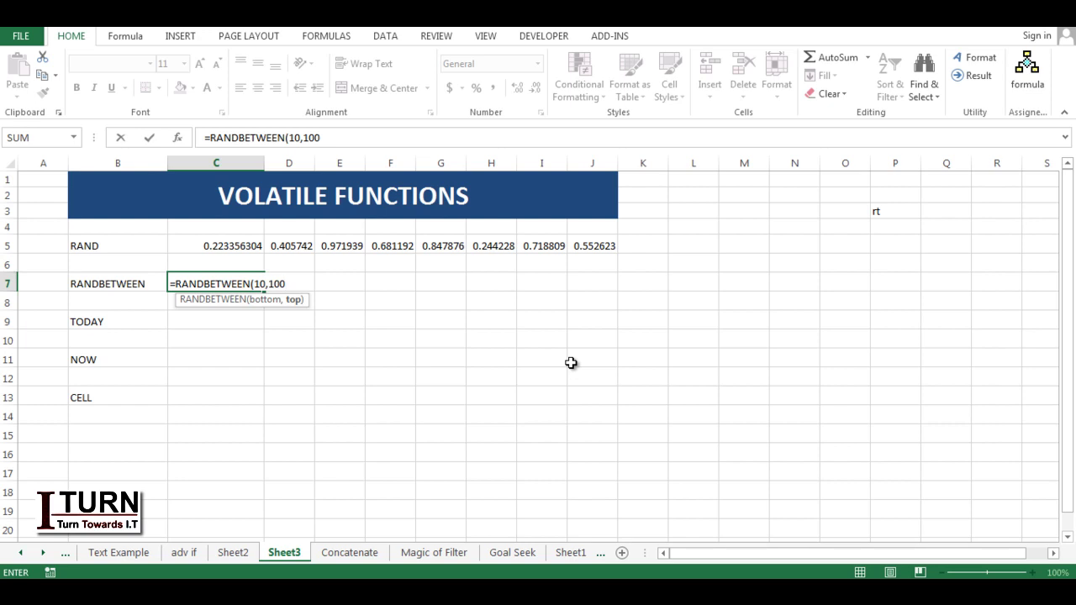
text())
key(Return)
- Fill the RANDBETWEEN formula from C7 across the row to J7
click(256, 284)
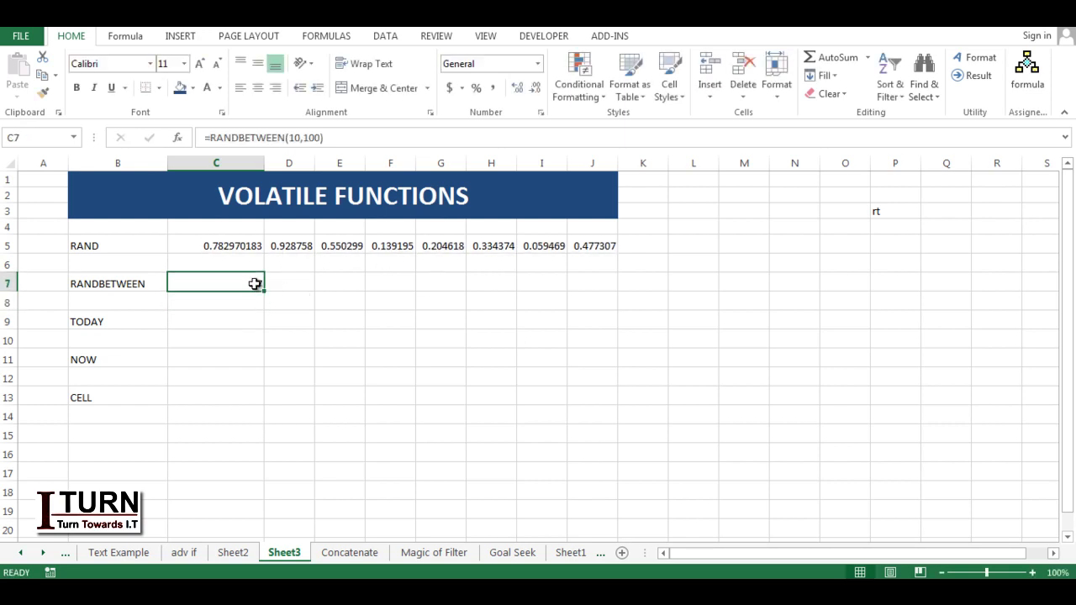
drag(265, 292, 618, 292)
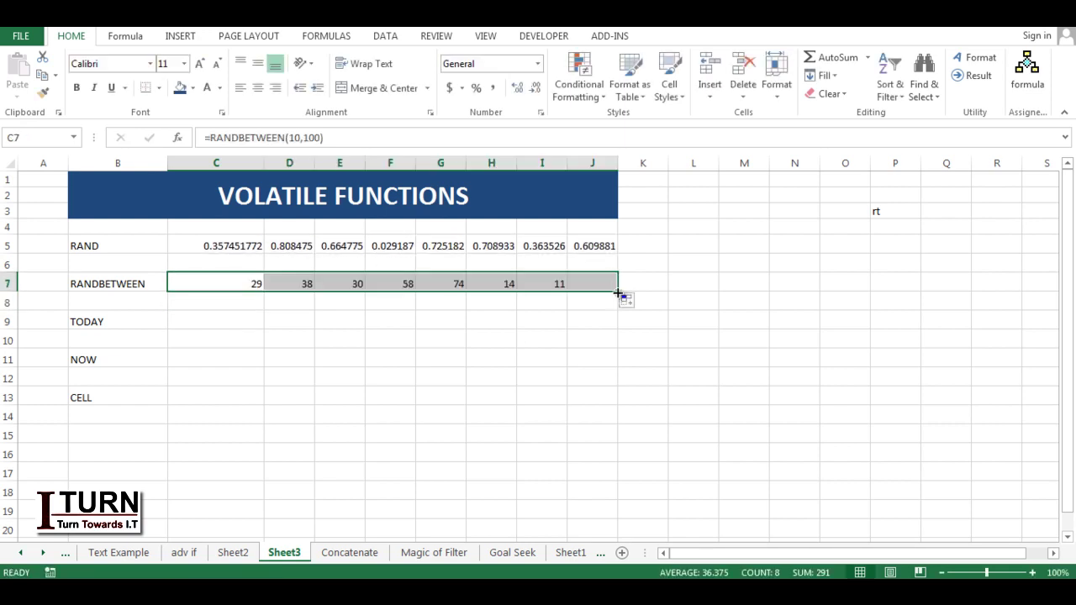
click(879, 243)
- Enter the text rt in cell P4 to recalculate the random values
click(879, 223)
text(rt)
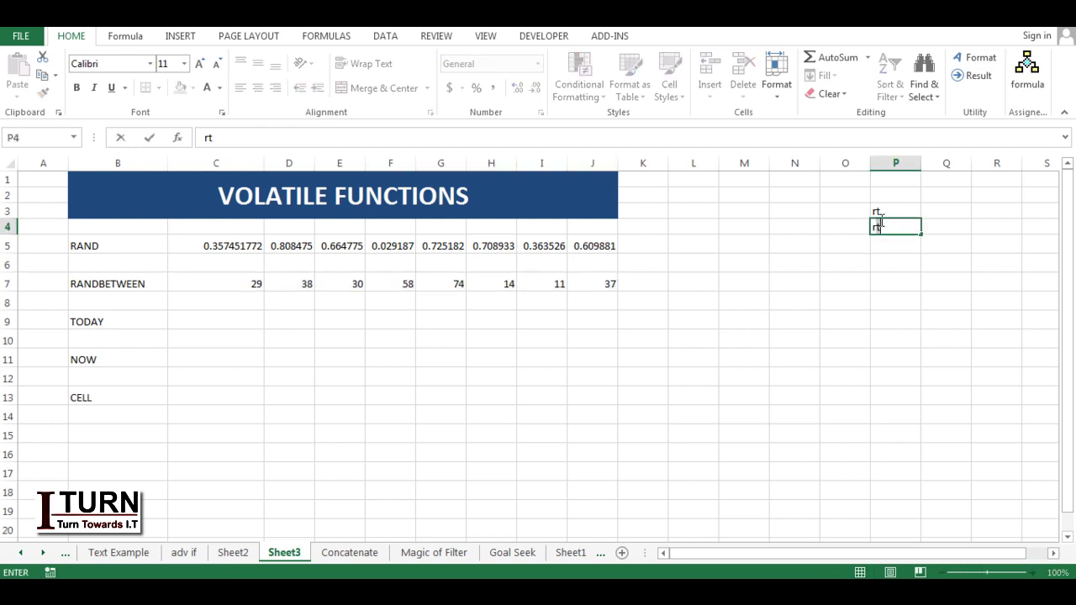
key(Return)
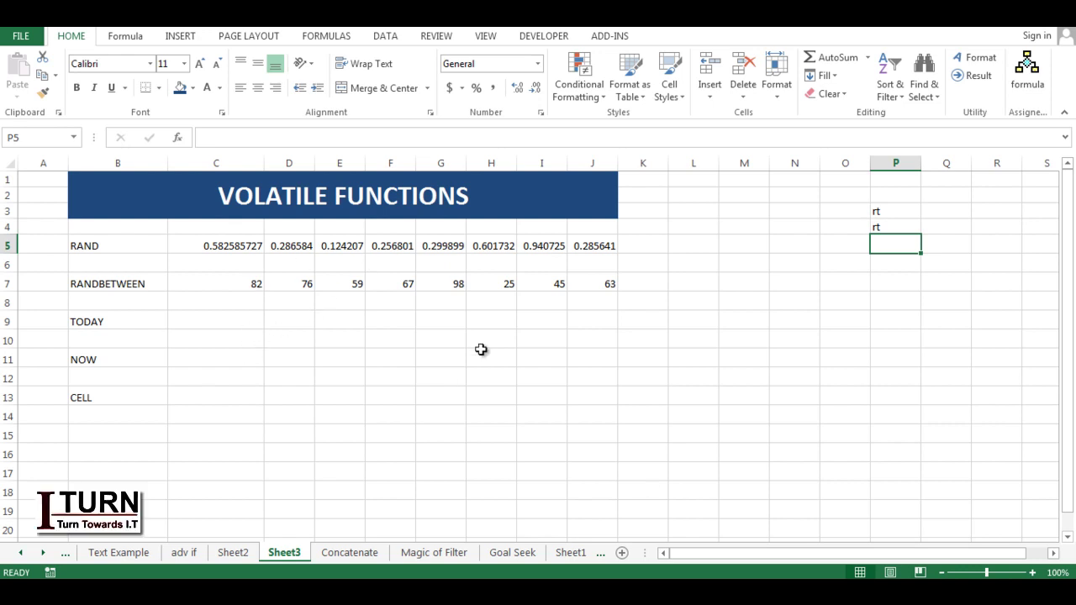
- Enter the formula =TODAY() in cell C9 beside the TODAY label
click(232, 327)
text(=today)
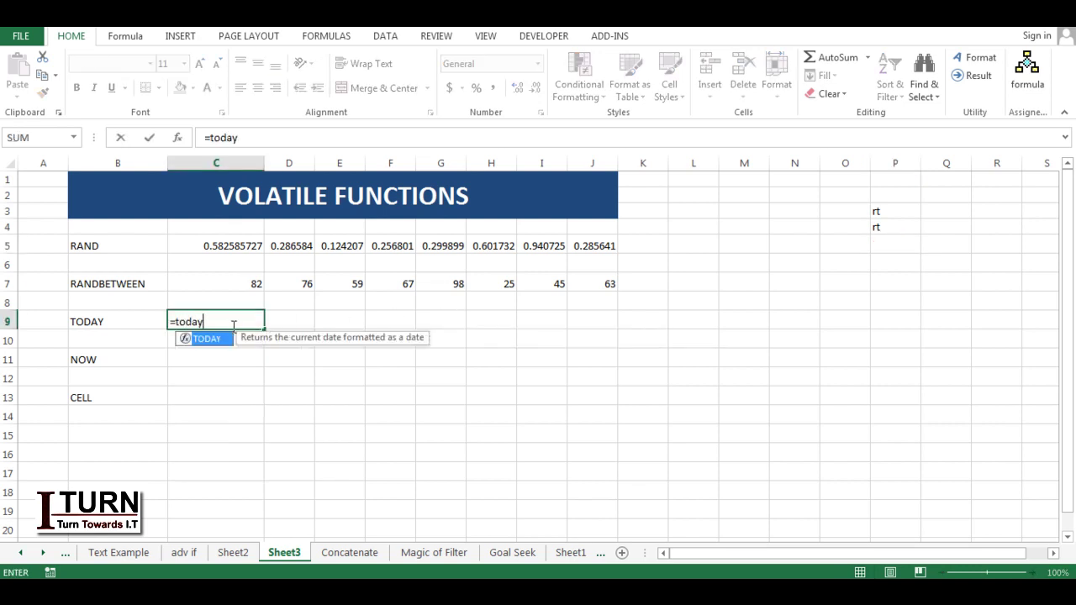
key(Tab)
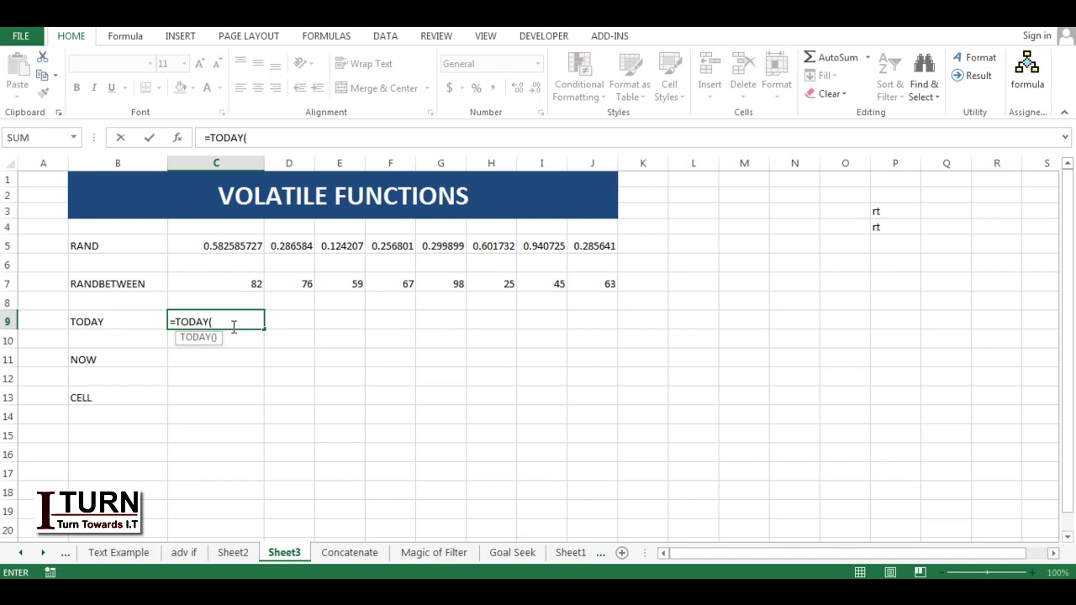
text())
key(Return)
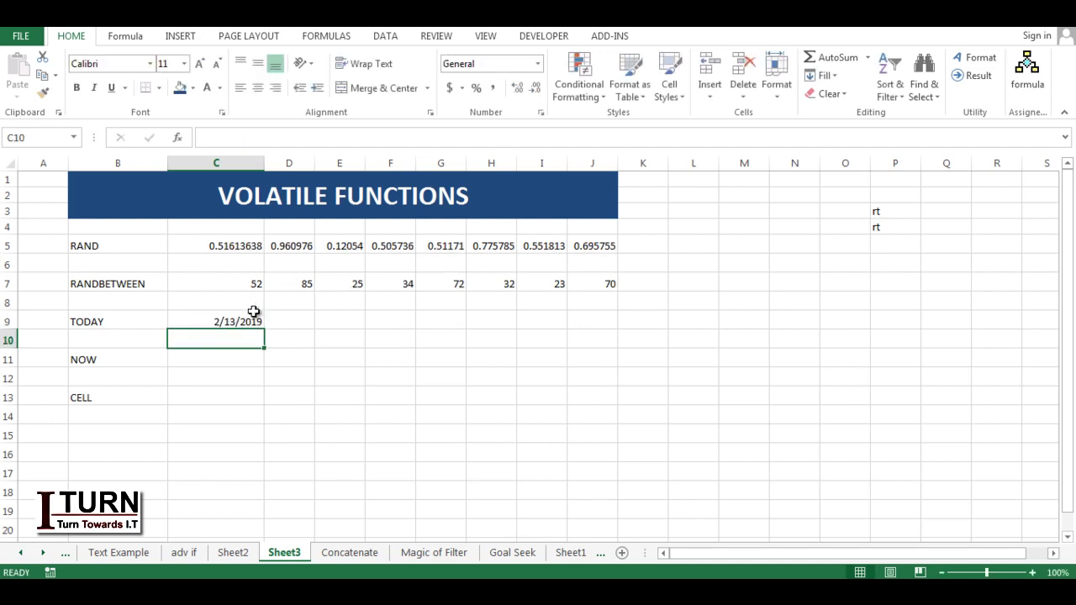
click(240, 319)
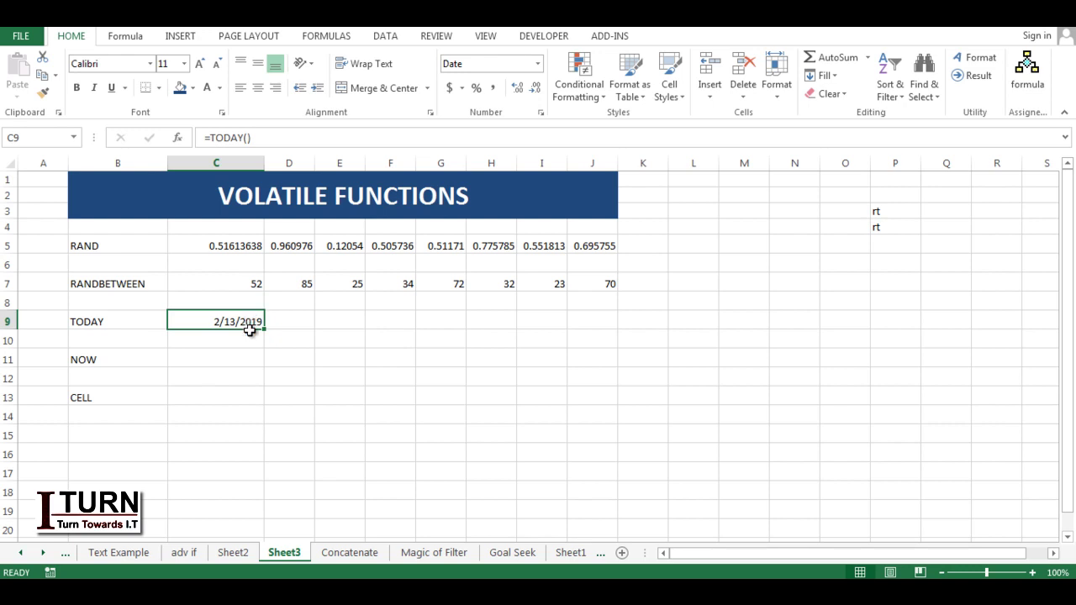
- Enter the formula =NOW() in cell C11 beside the NOW label
click(239, 364)
text(=now)
key(Tab)
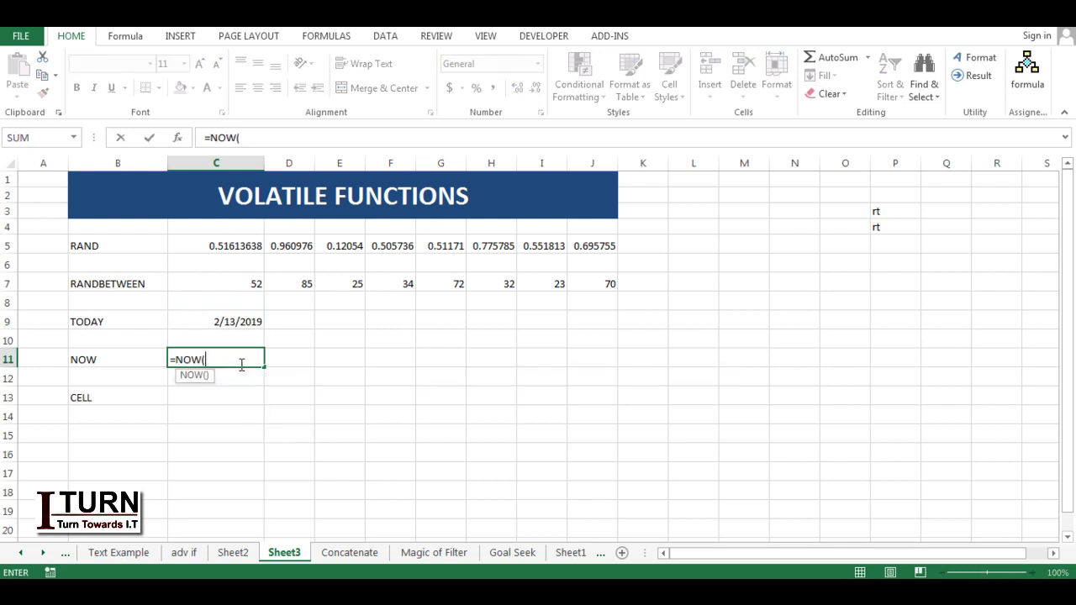
key(Return)
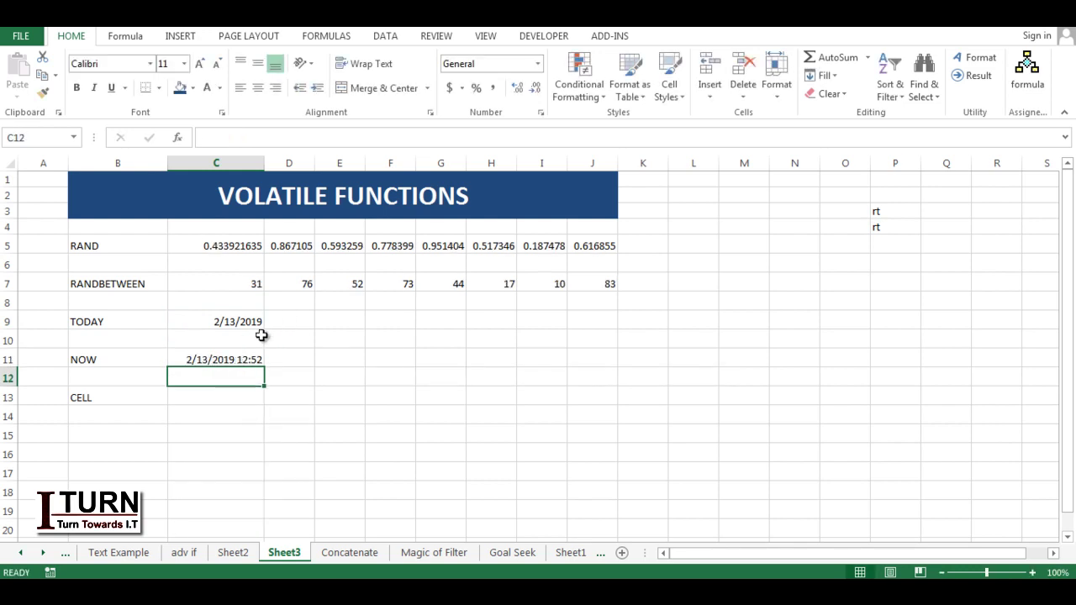
click(229, 359)
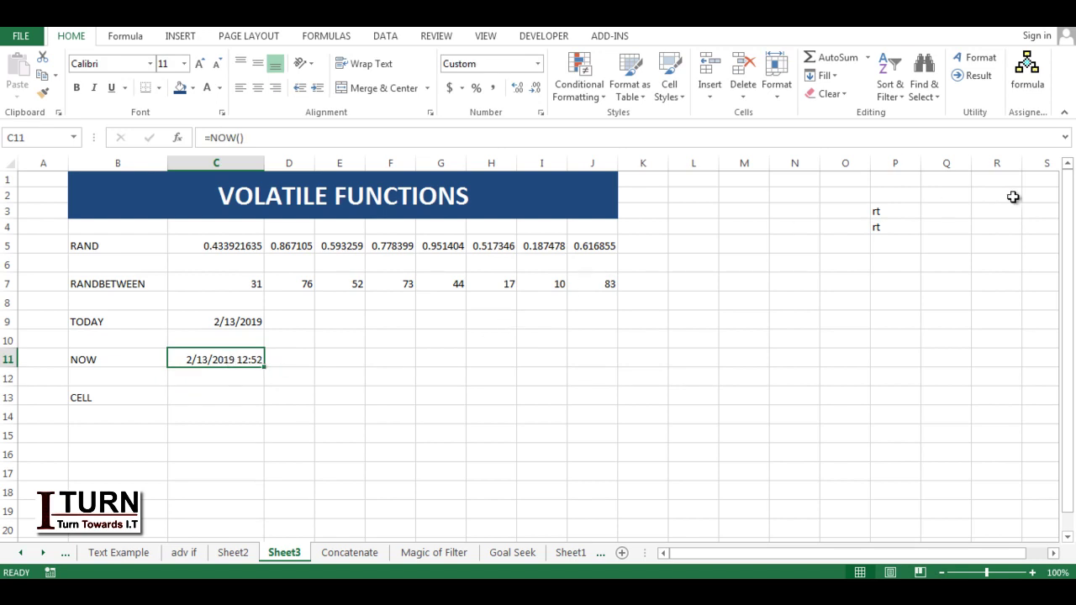
click(889, 248)
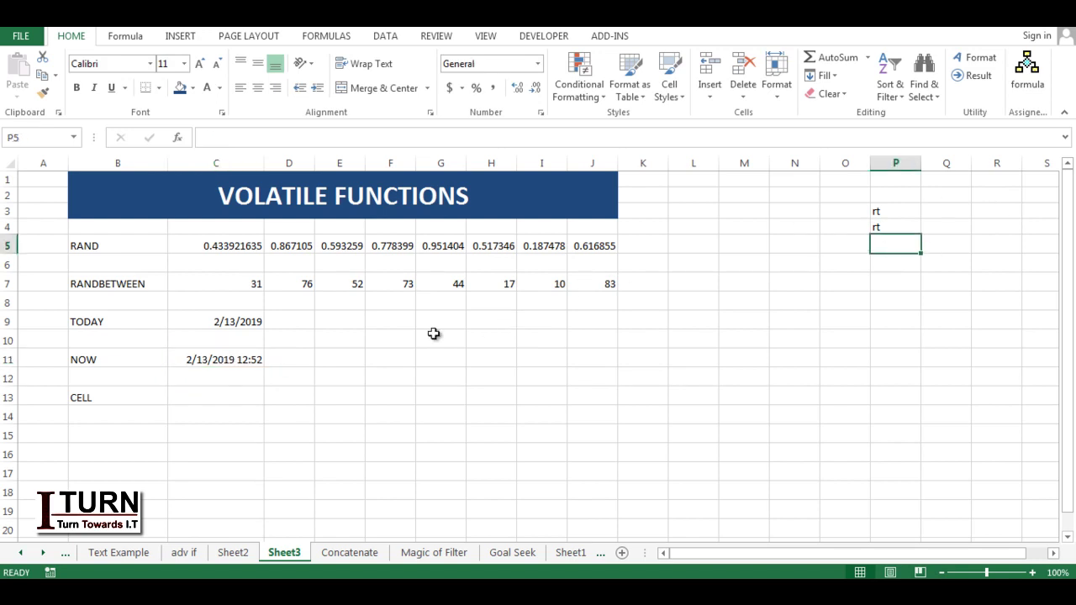
- Give the NOW result in C11 the custom number format m/d/yyyy h:mm:ss so it includes seconds
click(254, 362)
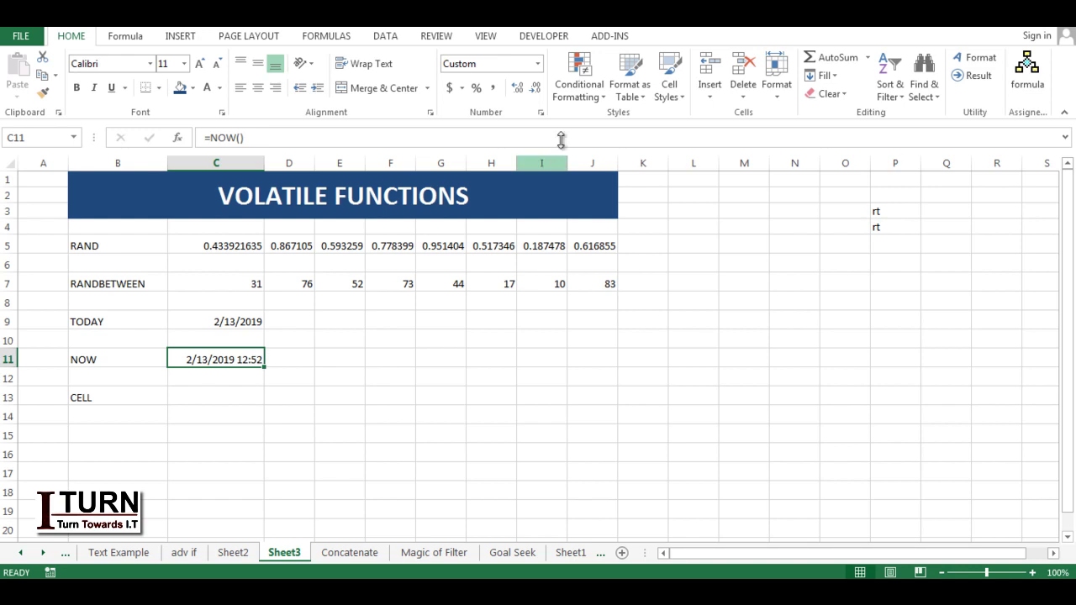
click(542, 113)
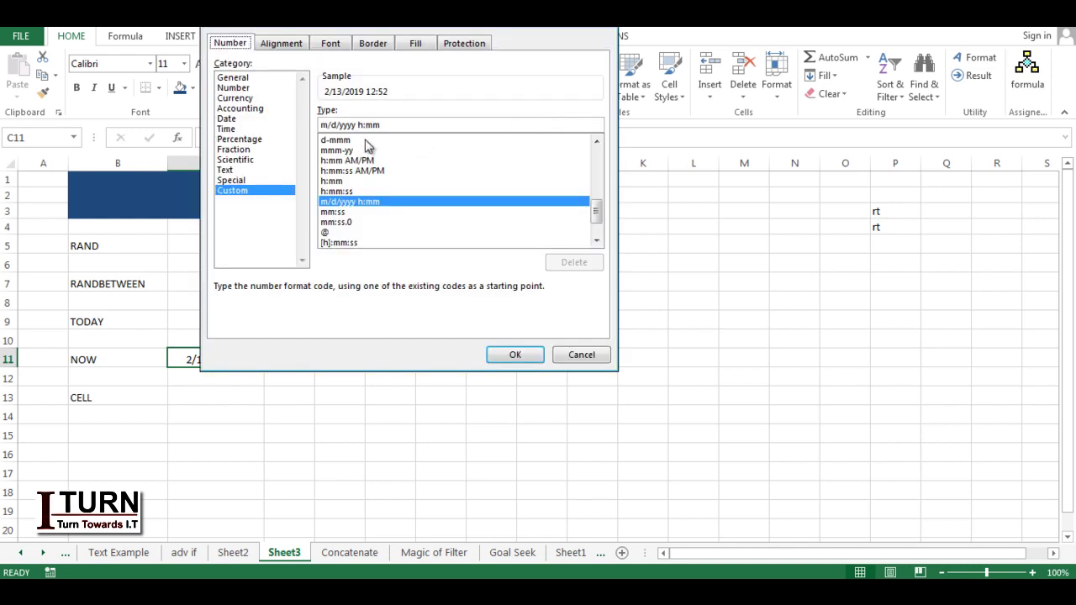
click(382, 126)
text(:ss)
key(Return)
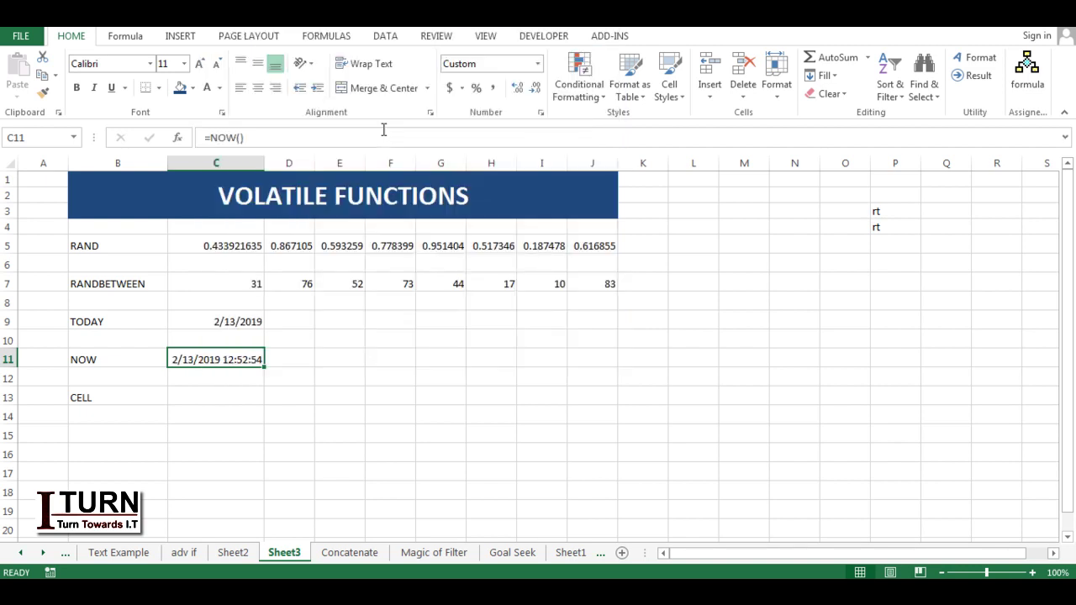
- Enter the text ty in cell P5 to refresh the NOW time
click(888, 243)
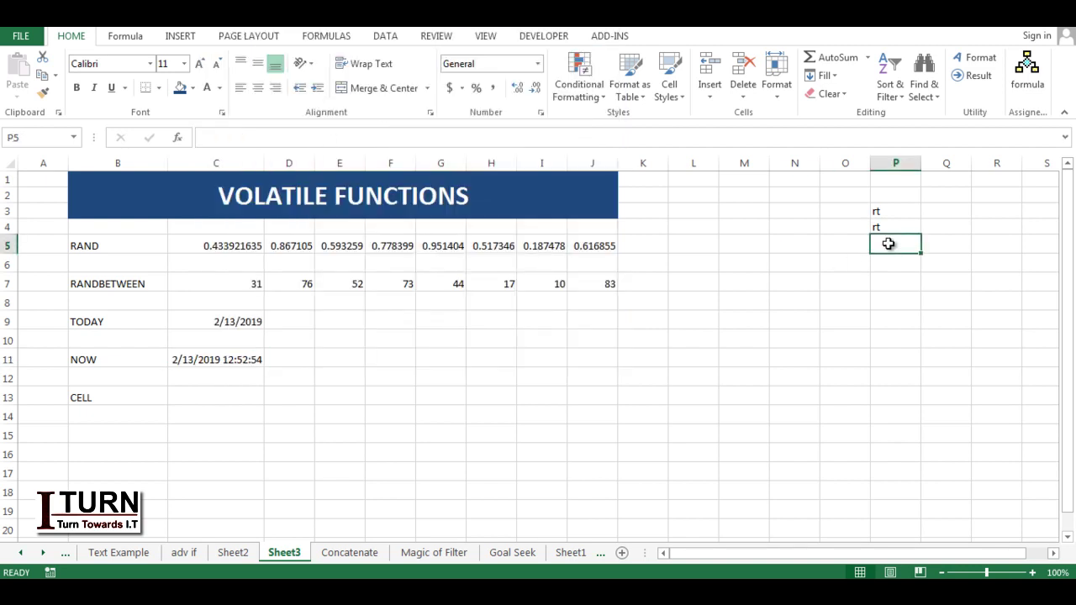
text(ty)
key(Return)
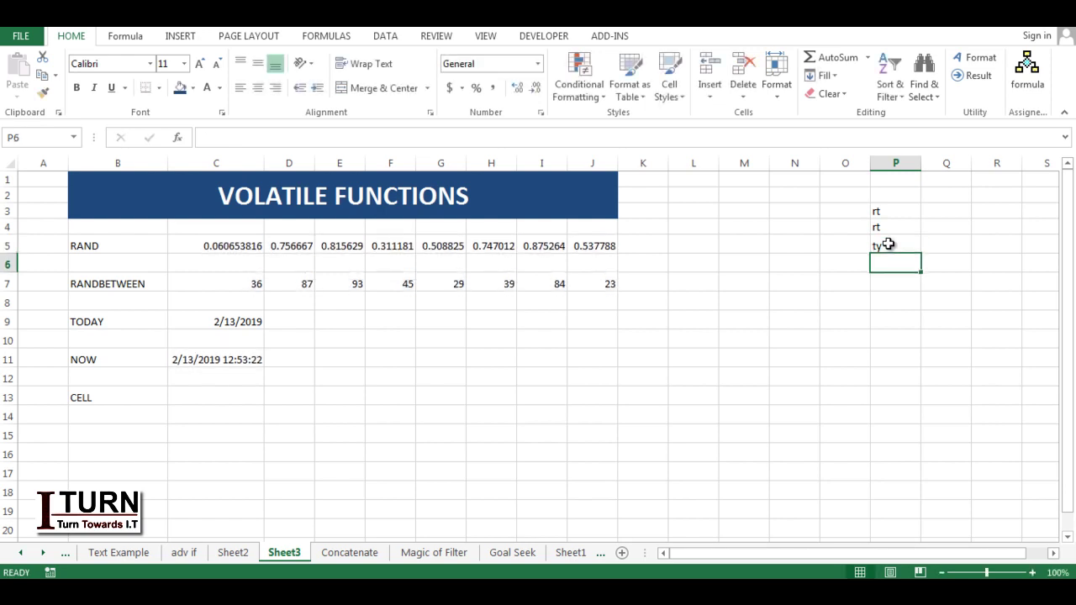
- Enter a CELL formula in C13 with the info type "address" and no reference
click(231, 396)
text(=cell)
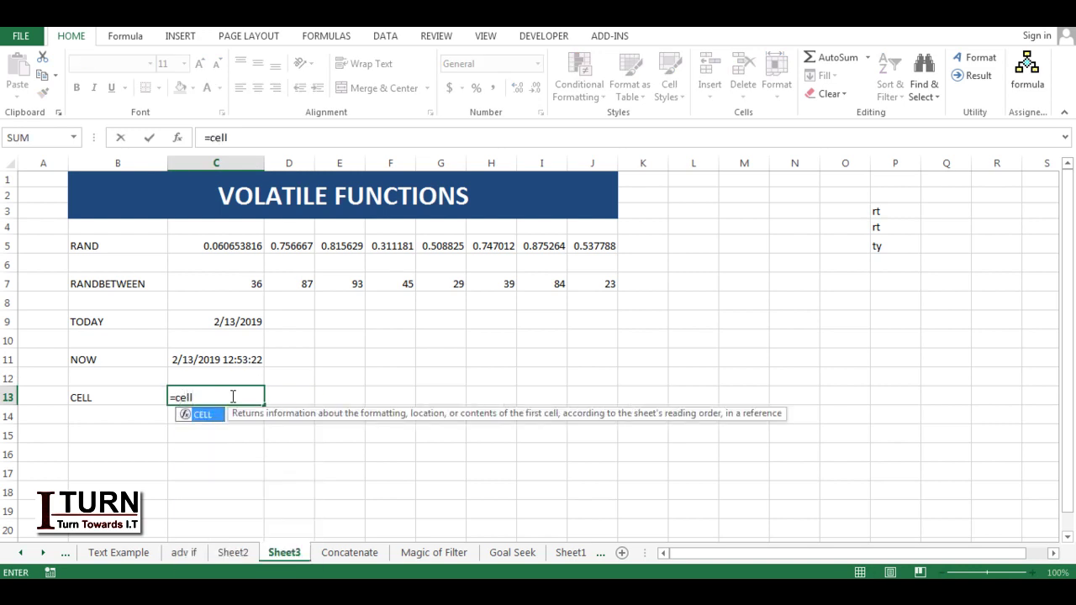
key(Tab)
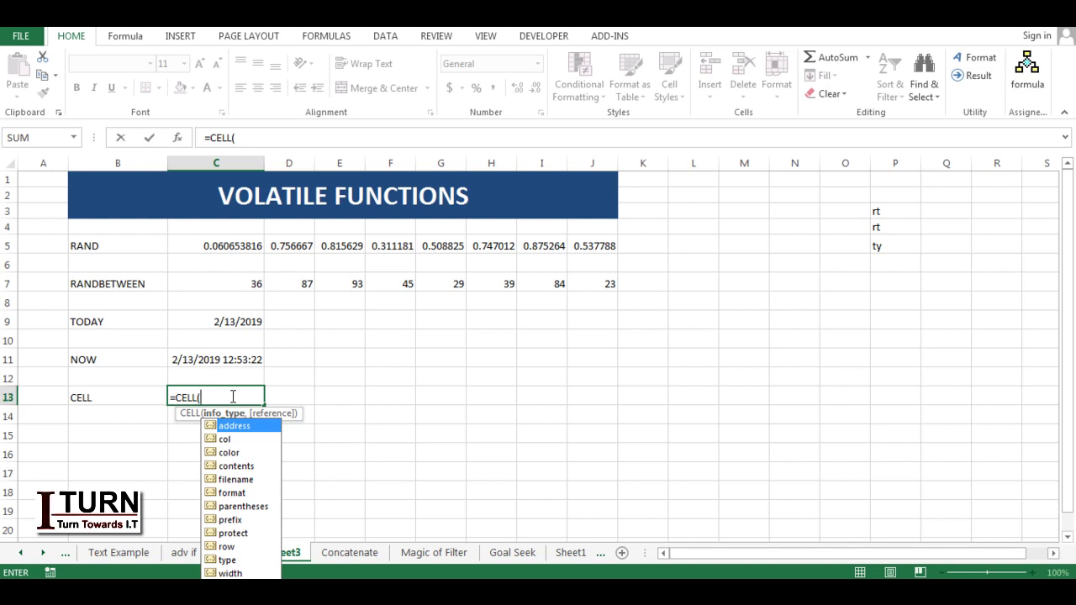
key(Down)
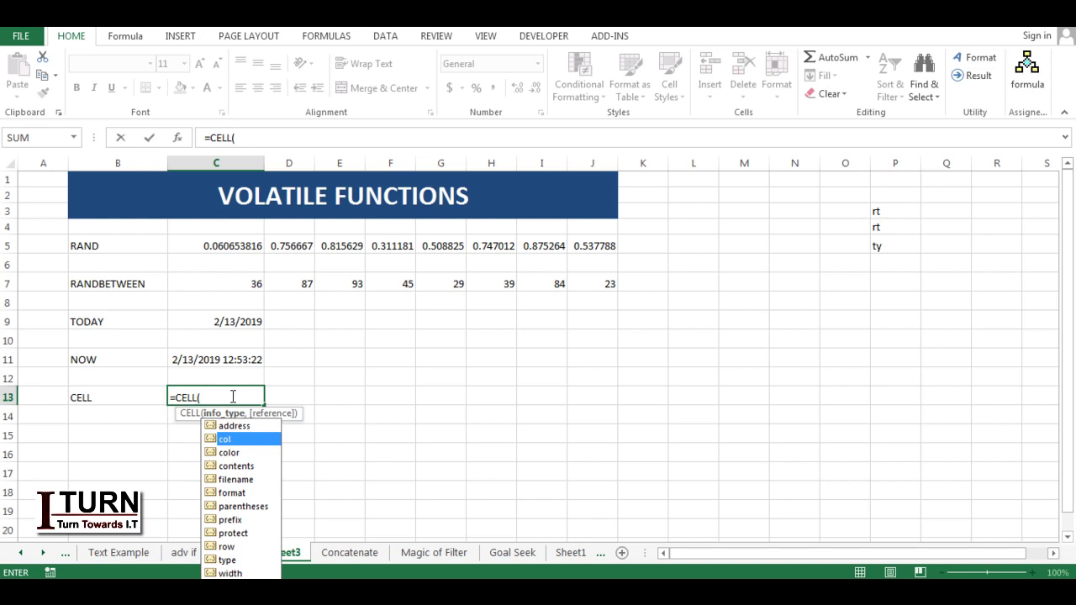
key(Down)
key(Up)
key(Up)
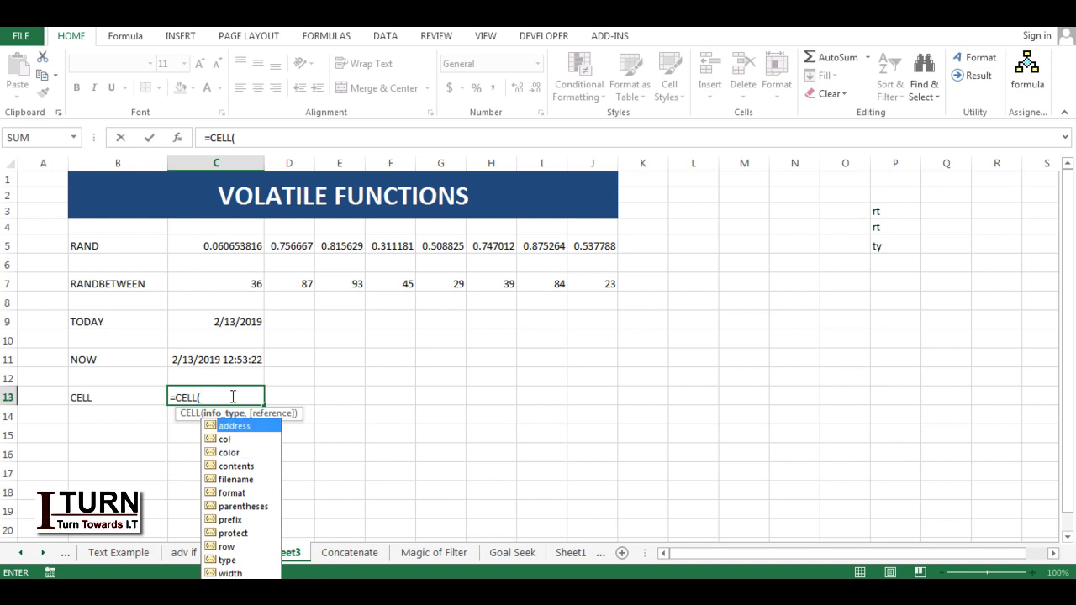
key(Tab)
key(Return)
click(197, 398)
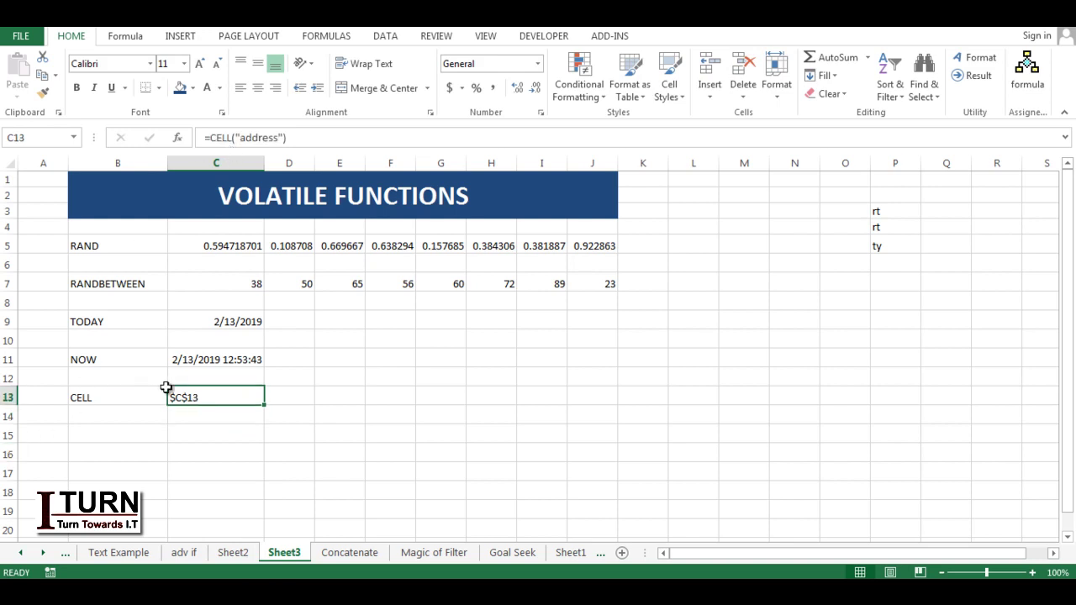
- Enter the text yt in cell P6 to recalculate the CELL address formula
click(884, 269)
text(yt)
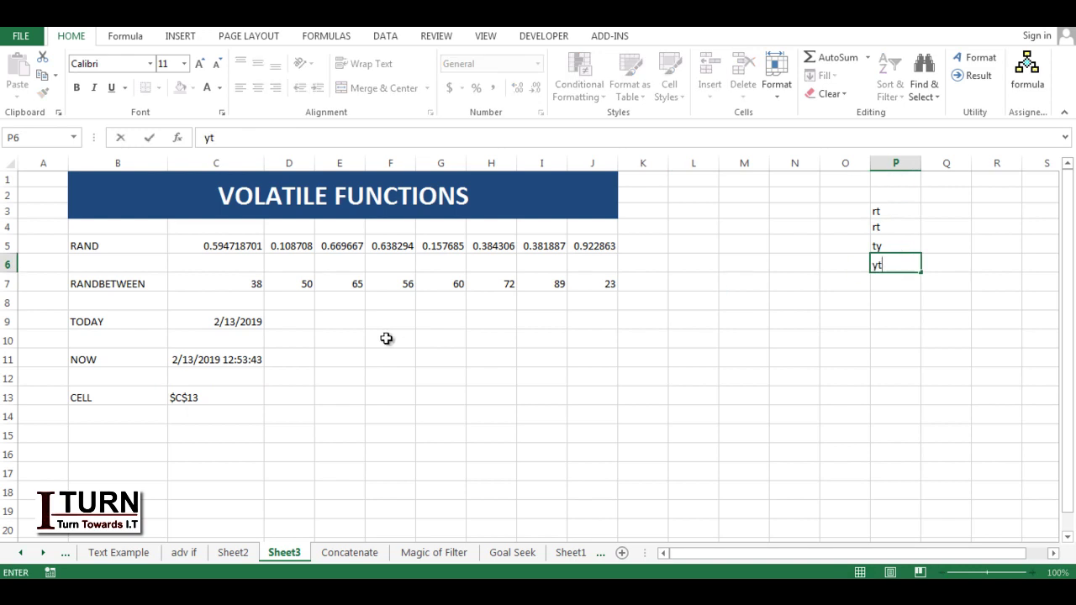
key(Return)
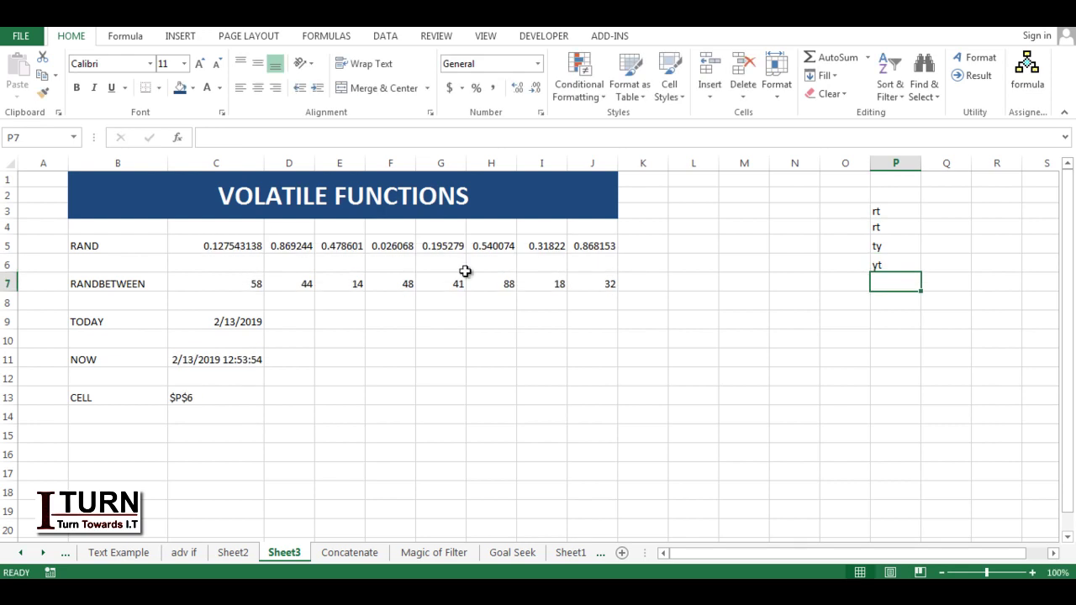